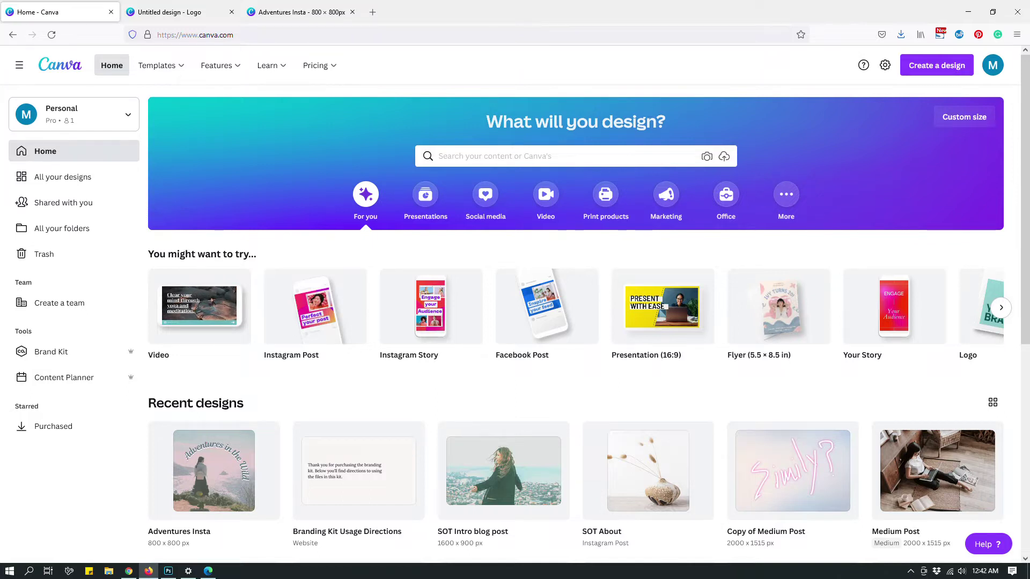
Step: Open the download options for the free account's SER-EN-DIP-I-TY summer Instagram post, showing PNG at 1080 × 1080 px
left_click(207, 570)
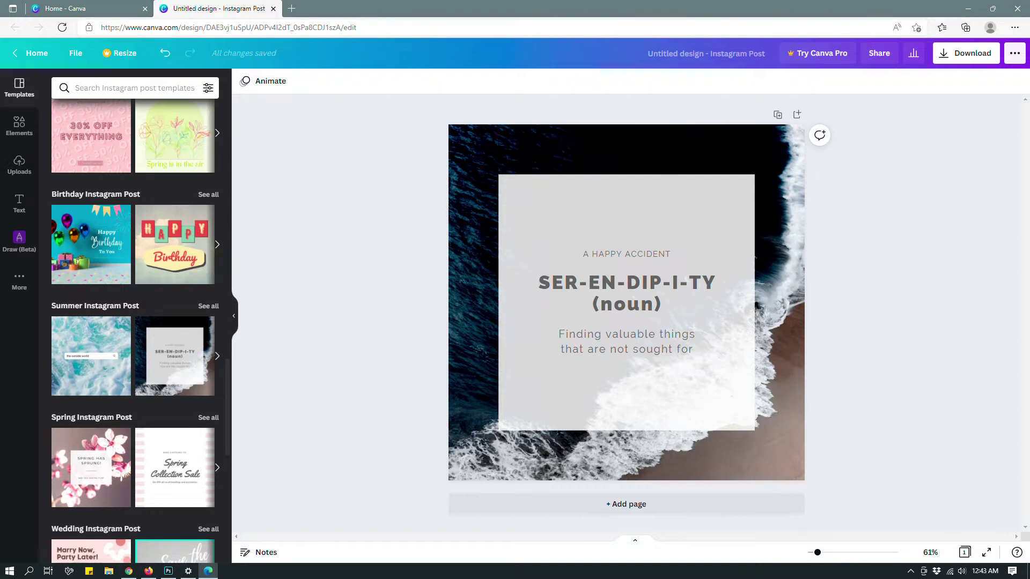
left_click(966, 52)
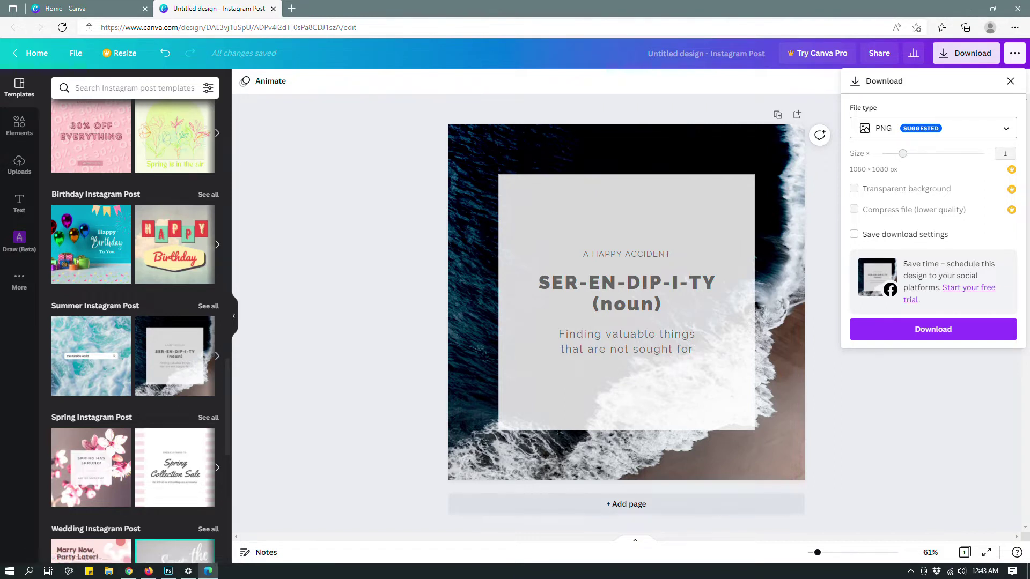
left_click(934, 128)
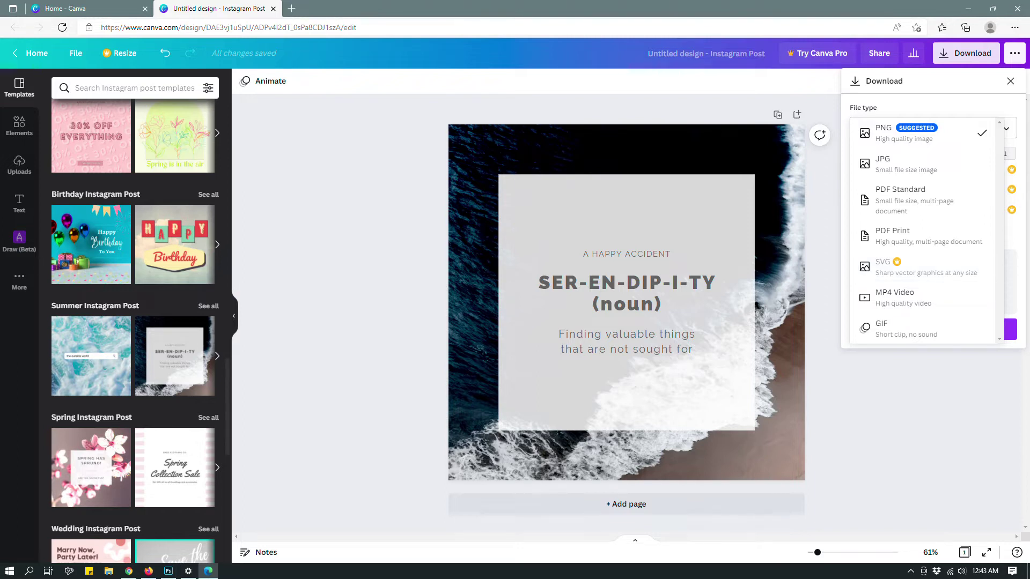
left_click(939, 416)
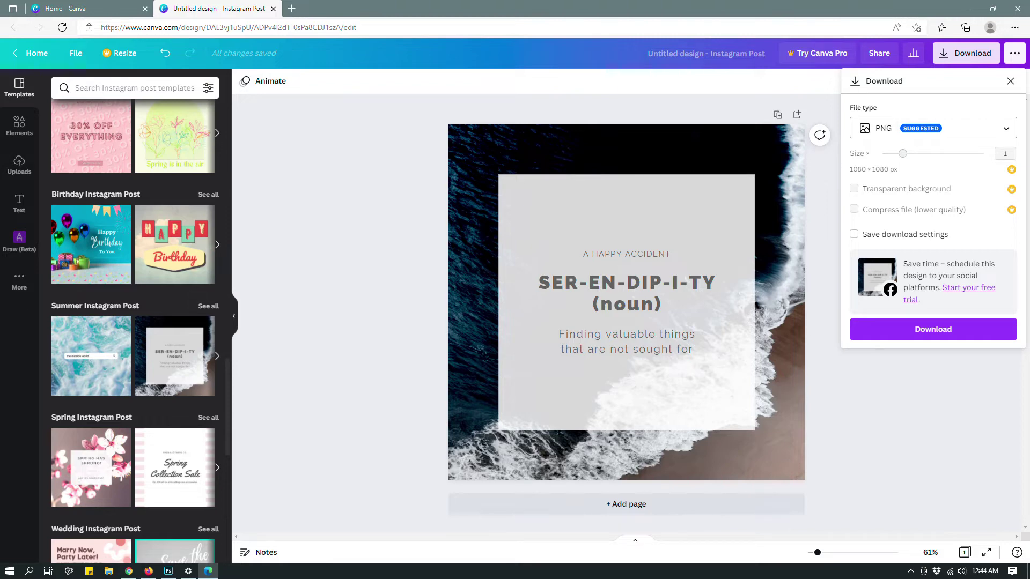
Step: Apply the 'fine botanical cosmetics' Fashion Logo template to the Pro account's Untitled design - Logo
left_click(148, 571)
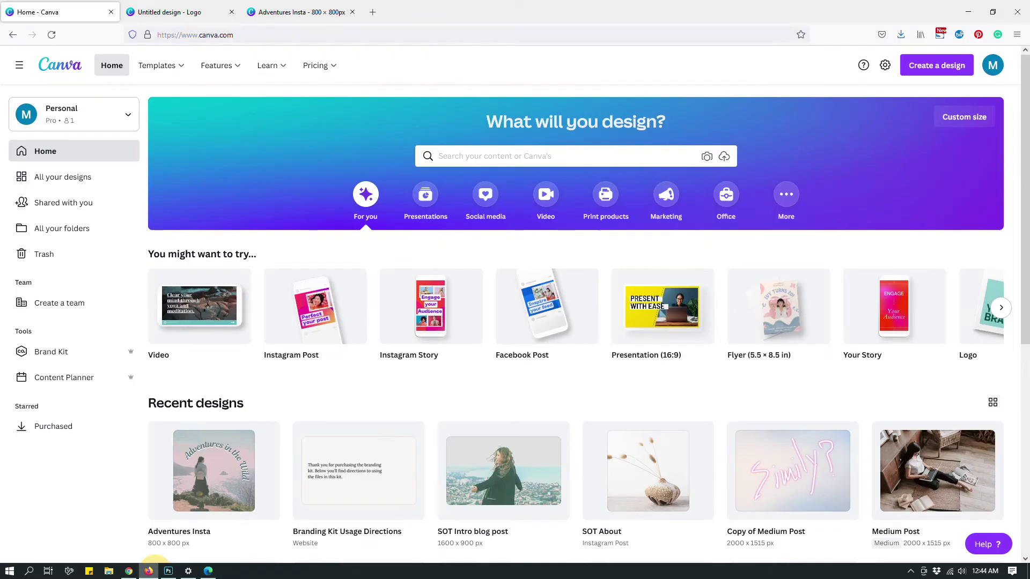
left_click(156, 12)
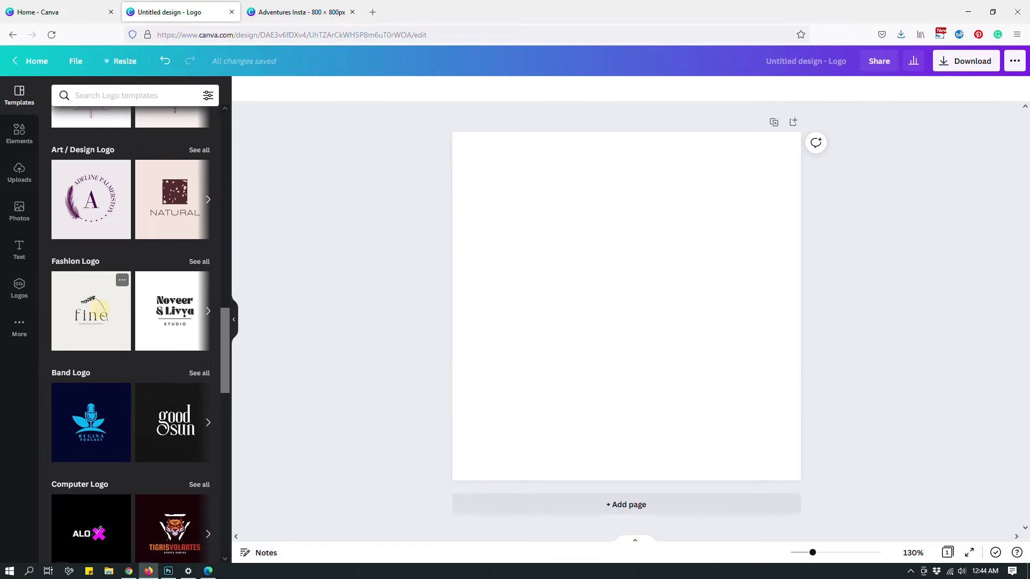
left_click(100, 308)
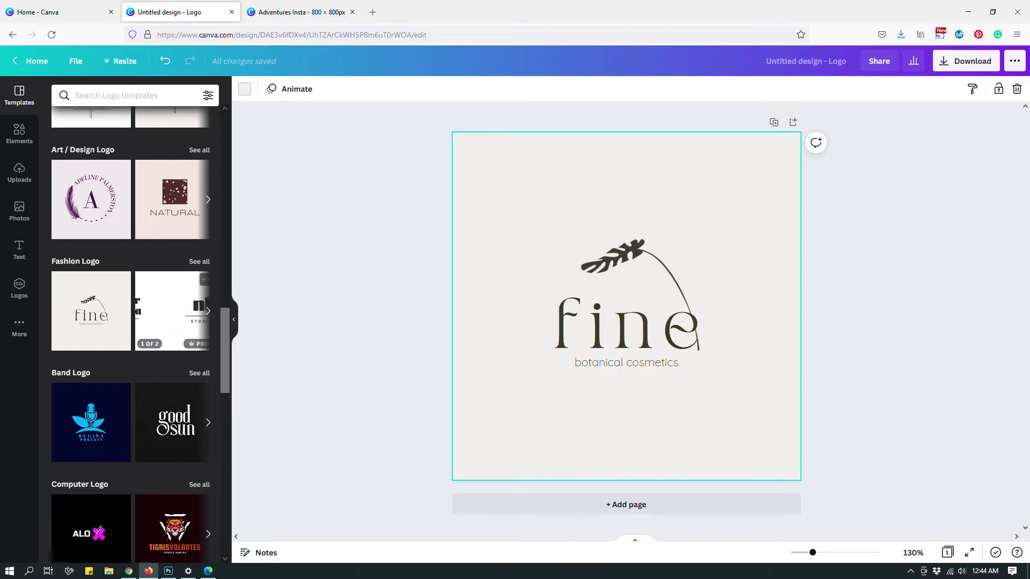
Step: Set the logo's PNG download to size 2, 1000 × 1000 px, with transparent background turned off
left_click(901, 309)
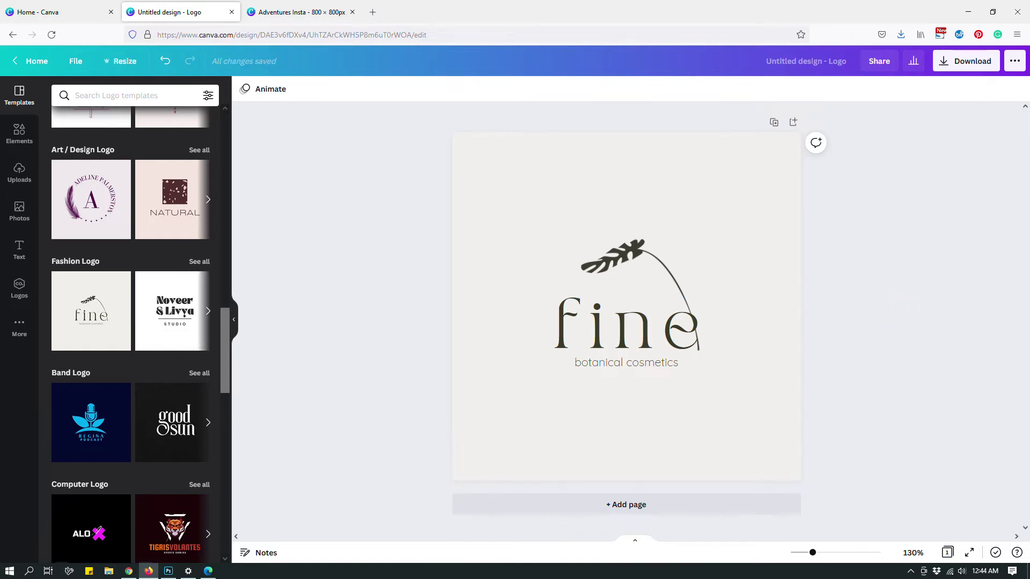
left_click(951, 64)
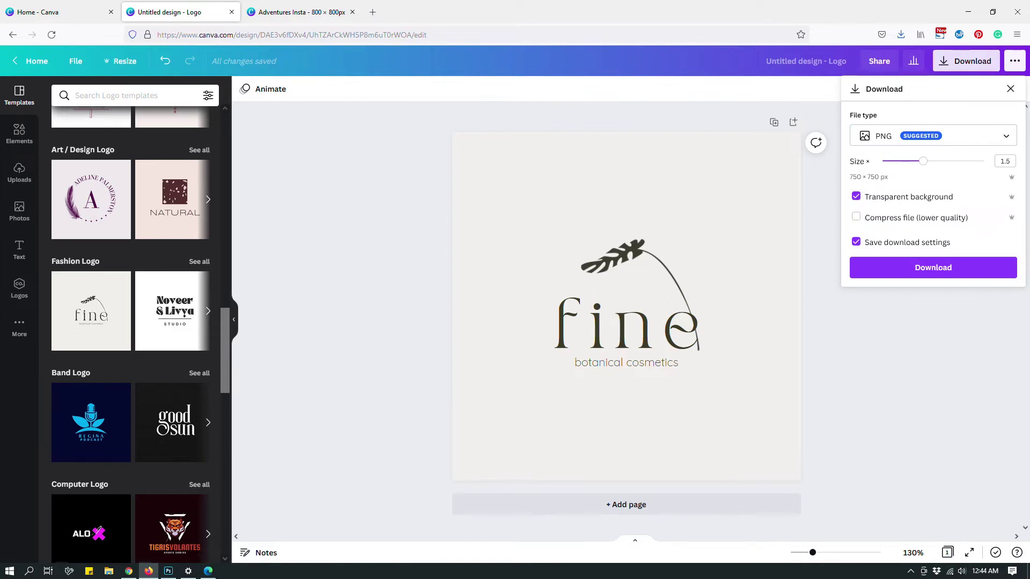
left_click(857, 196)
mouse_move(923, 161)
left_mouse_down()
mouse_move(961, 158)
mouse_move(942, 160)
left_mouse_up()
left_click(959, 137)
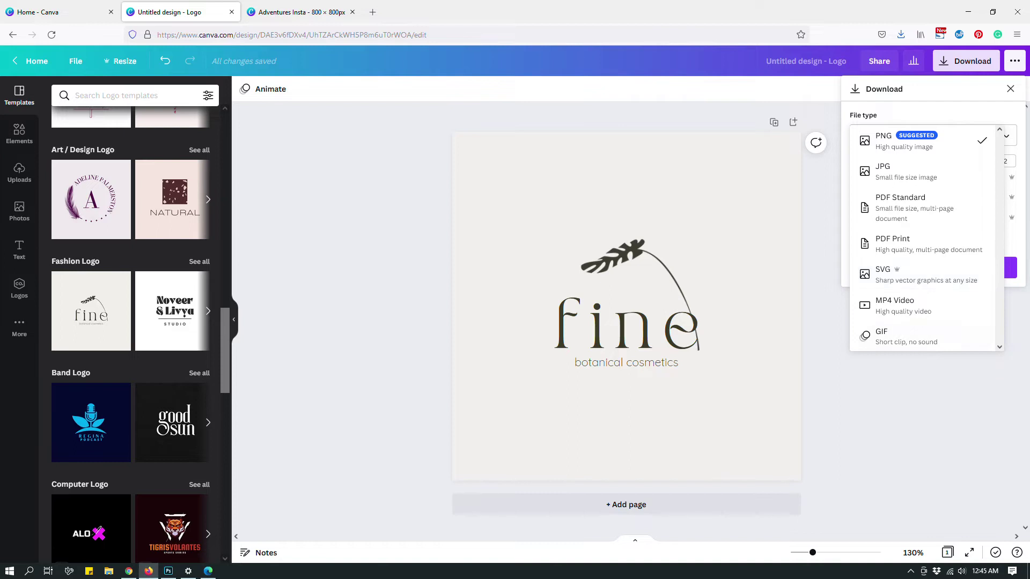
left_click(881, 417)
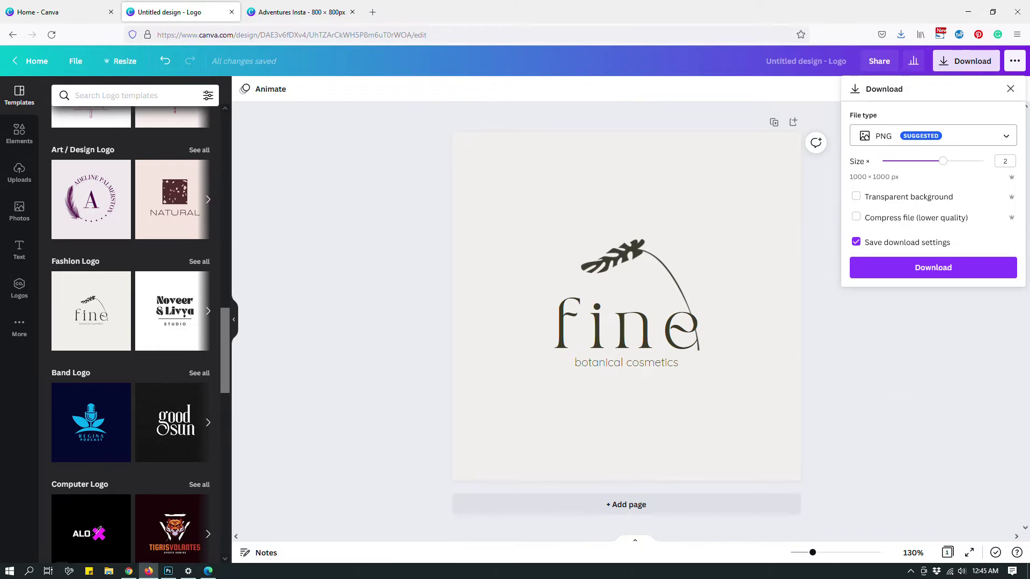
Step: Delete the beige background from the fine logo
key("Escape")
left_click(774, 245)
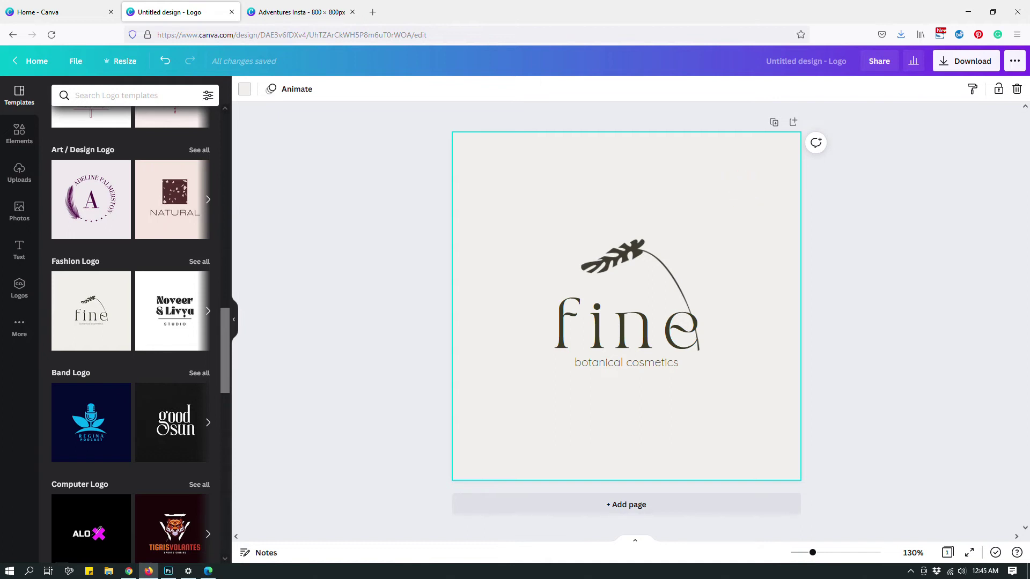
key("Delete")
Step: Download the fine logo as an SVG with a transparent background
key("Escape")
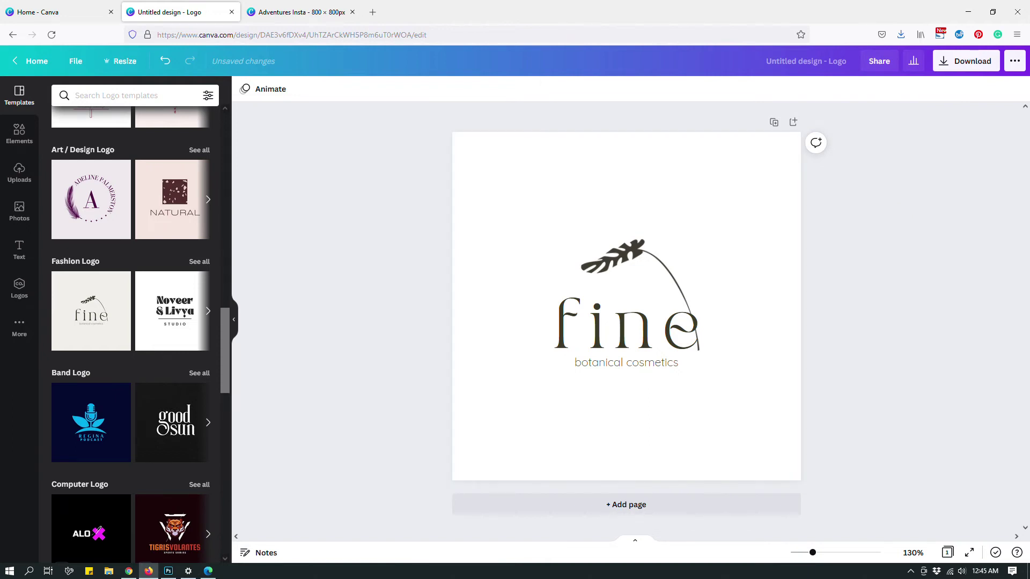
left_click(966, 61)
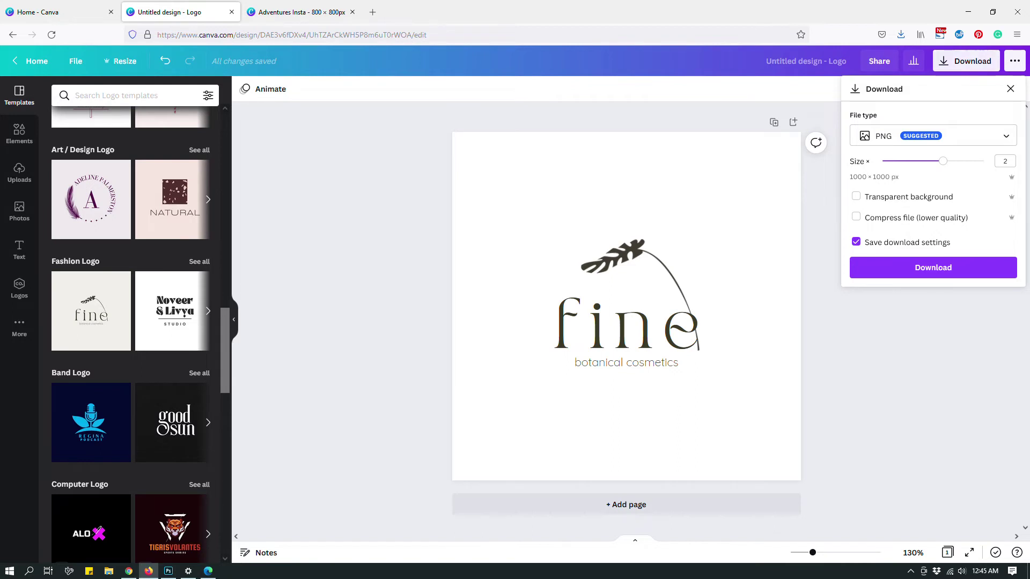
left_click(954, 138)
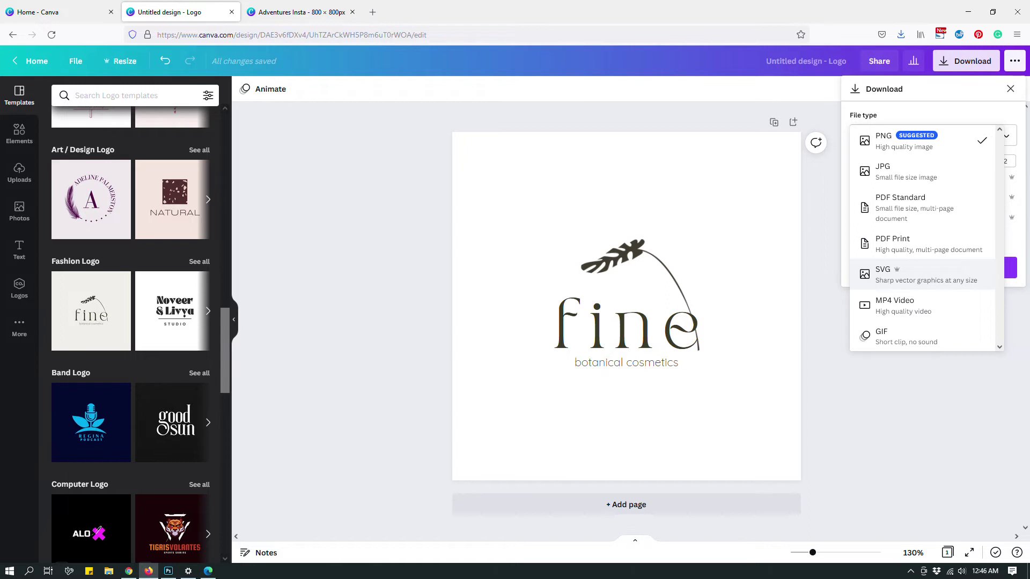
left_click(893, 277)
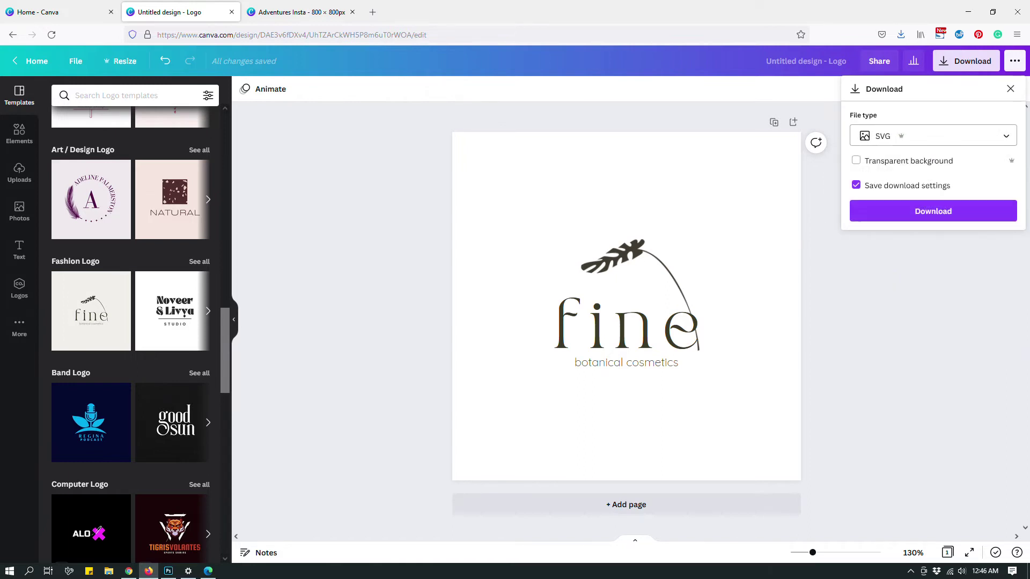
left_click(857, 160)
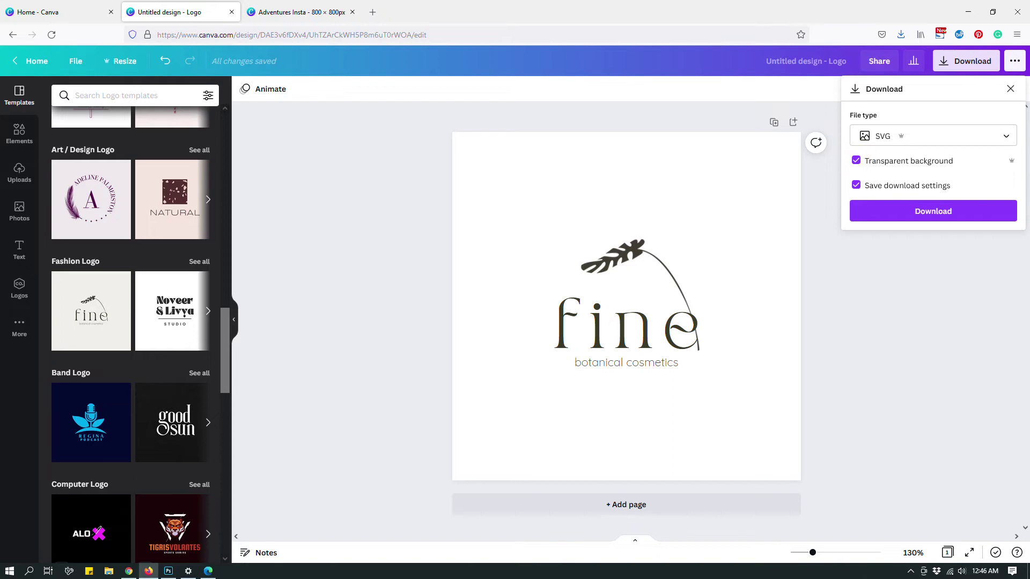
left_click(912, 215)
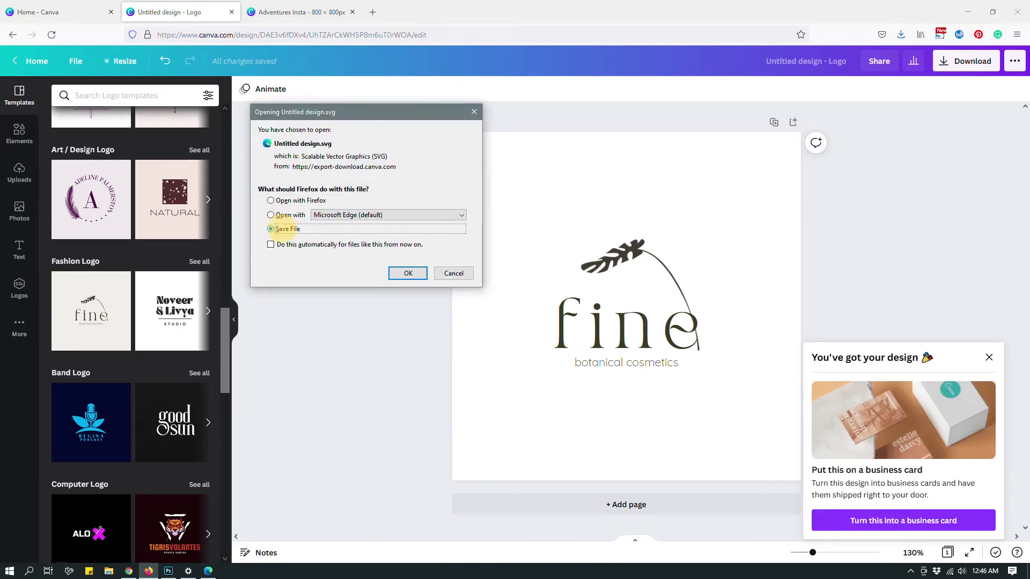
key("alt+s")
Step: Save the transparent SVG file, then switch the logo's download file type back to PNG
key("Return")
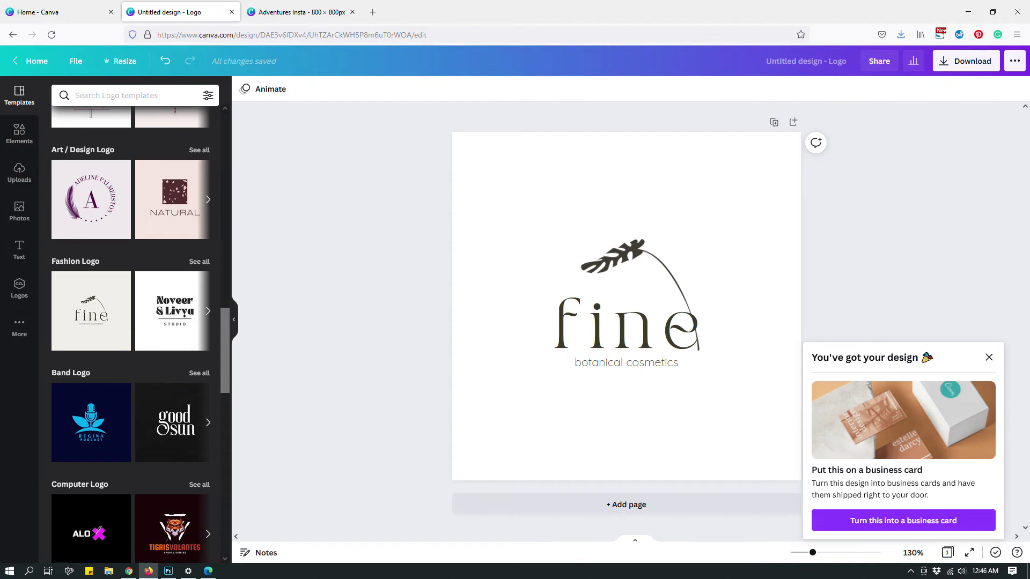
left_click(989, 357)
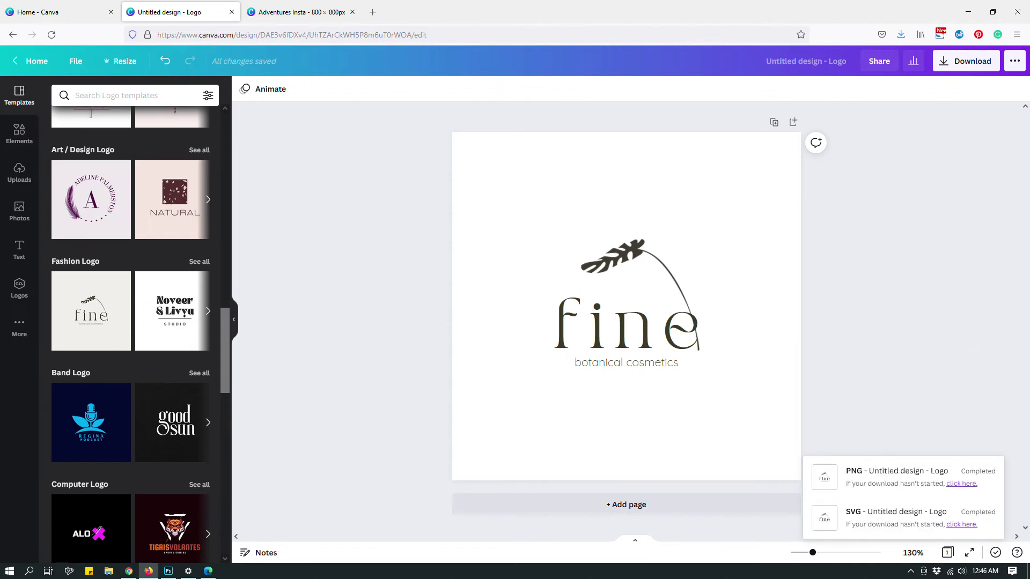
left_click(950, 61)
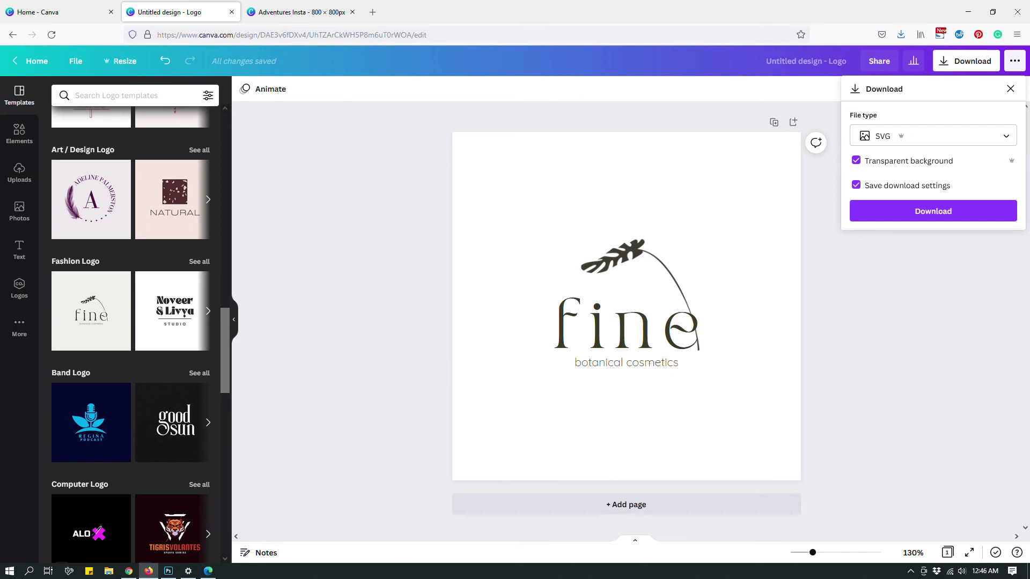
left_click(965, 136)
left_click(882, 62)
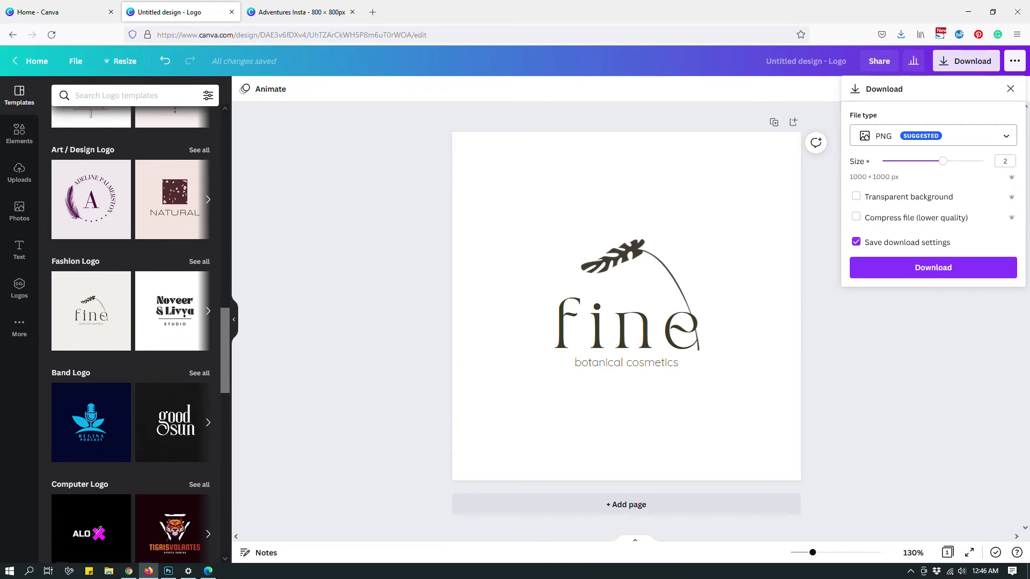
Step: Open the Adventures in the Wild Insta post's download options, keeping PNG at size 1, 800 × 800 px
left_click(294, 14)
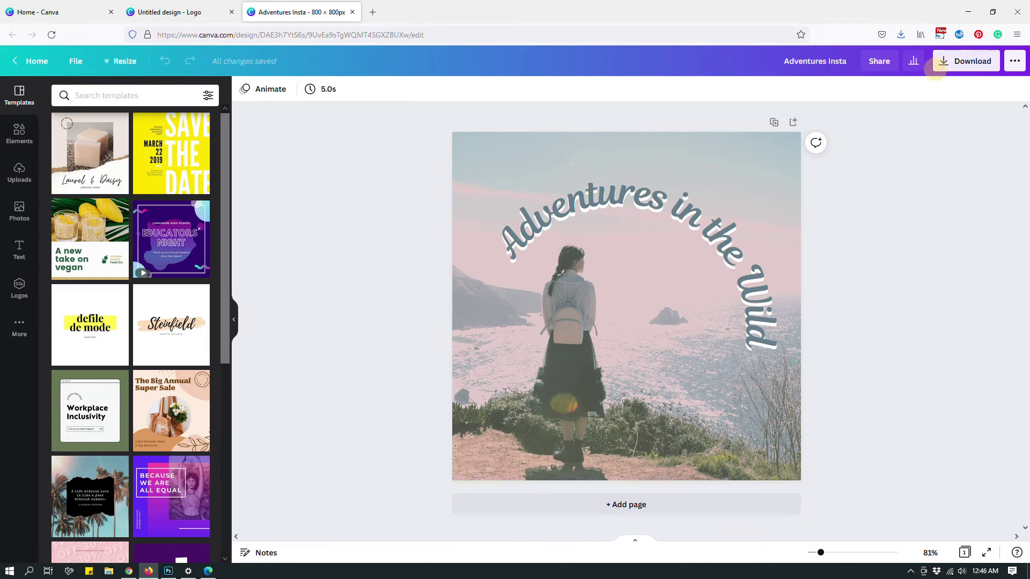
left_click(966, 60)
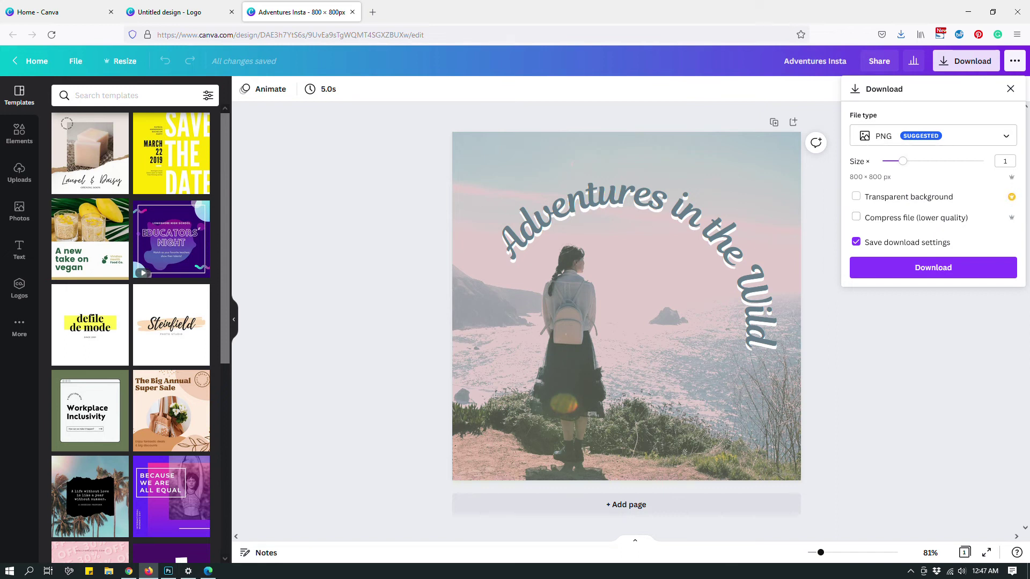
left_click_drag(903, 161, 923, 161)
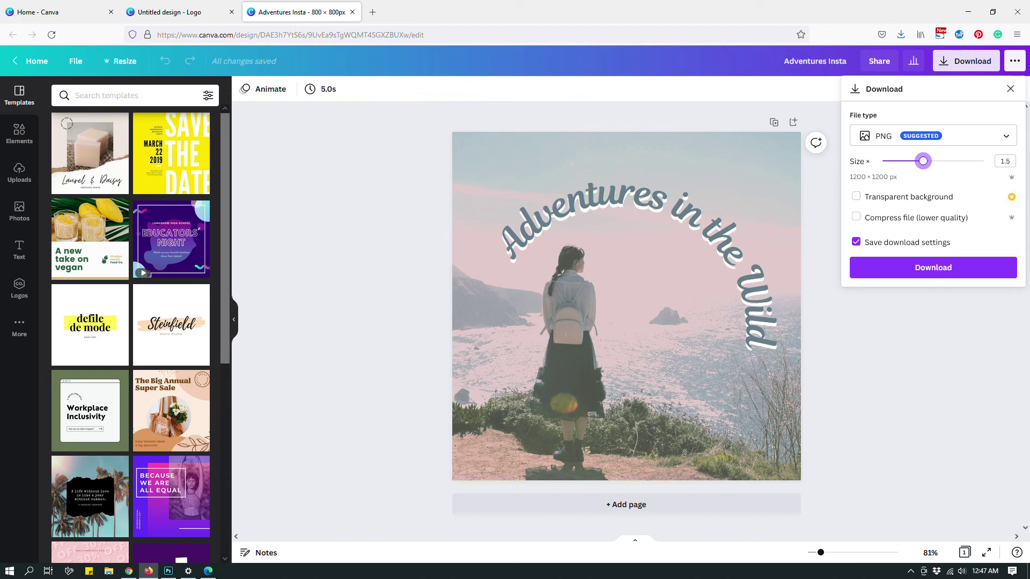
left_click_drag(923, 161, 905, 161)
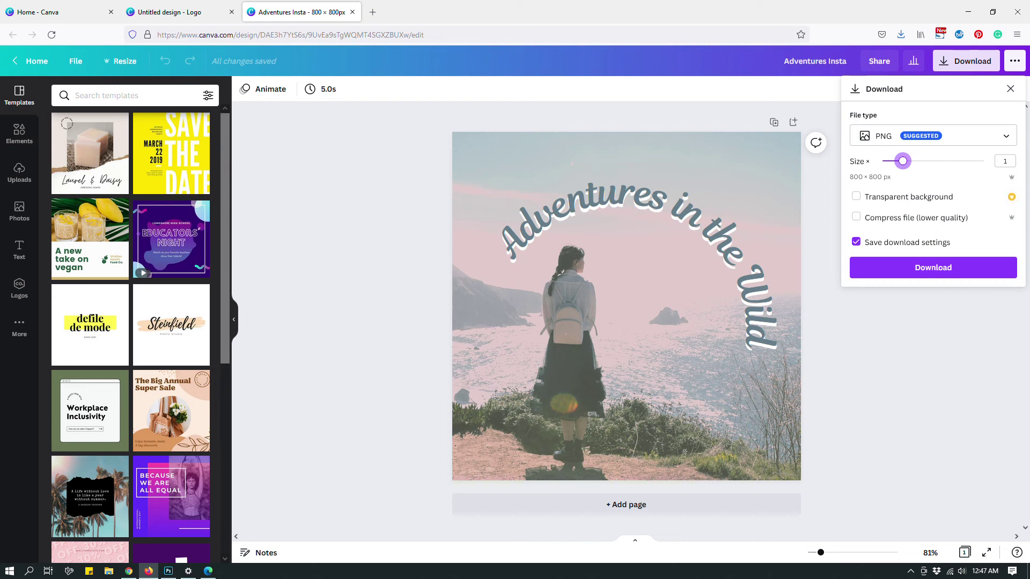
left_click(903, 161)
Step: Turn on 'Compress file (lower quality)' for the Adventures Insta PNG export
left_click(856, 216)
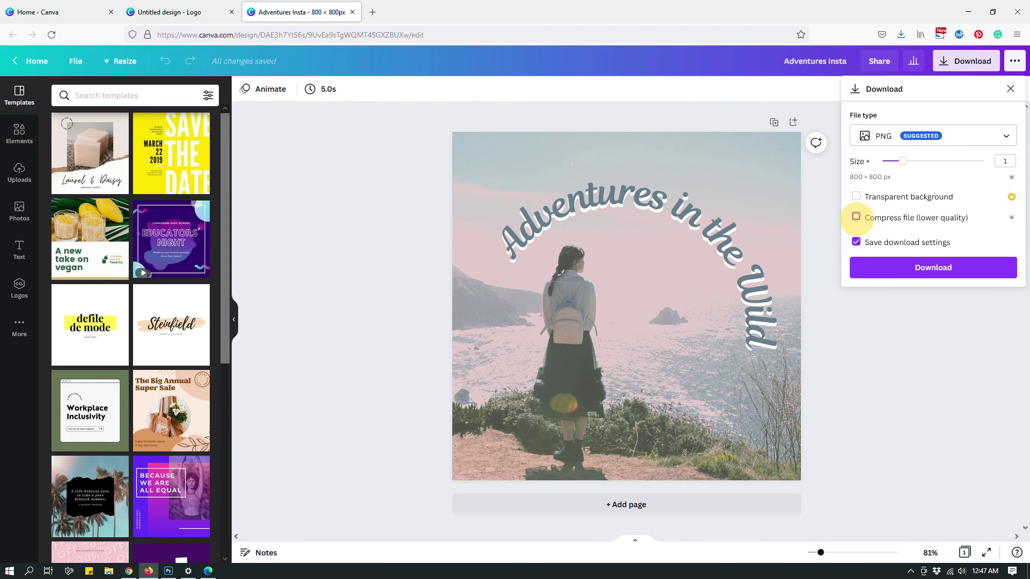